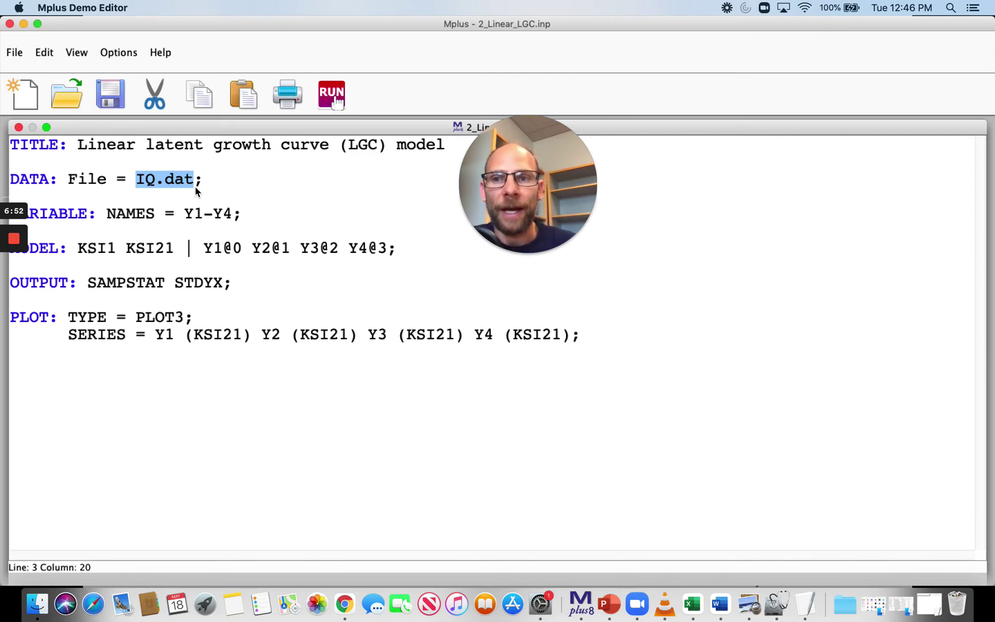
- Review the input syntax: variable names Y1-Y4, the KSI1 and KSI21 growth factors with their time scores, and the OUTPUT and PLOT options
{"action": "left_click_drag", "start_coordinate": [185, 215], "coordinate": [230, 224]}
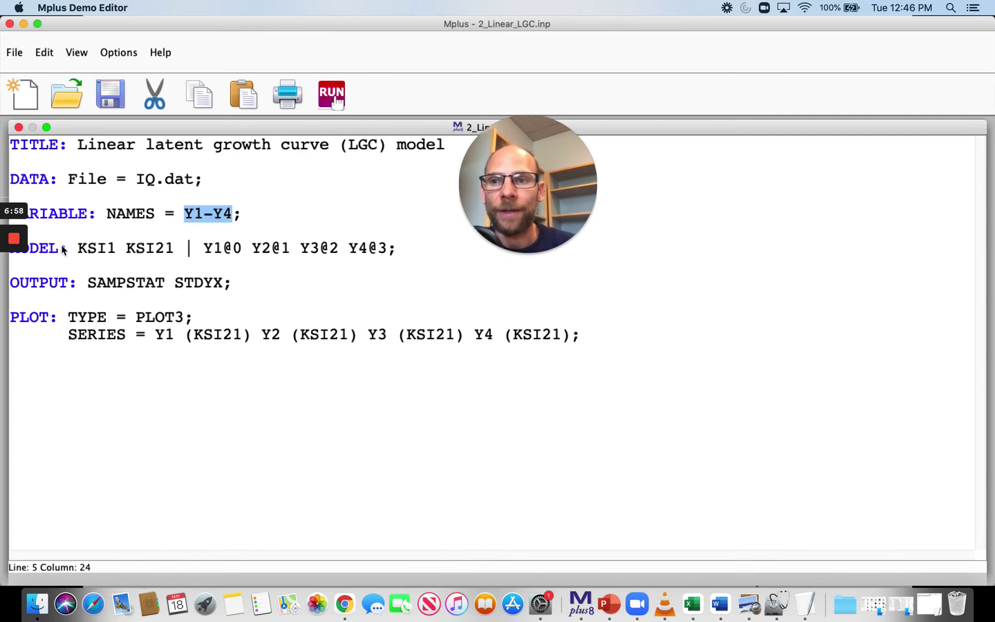
{"action": "left_click_drag", "start_coordinate": [78, 254], "coordinate": [174, 251]}
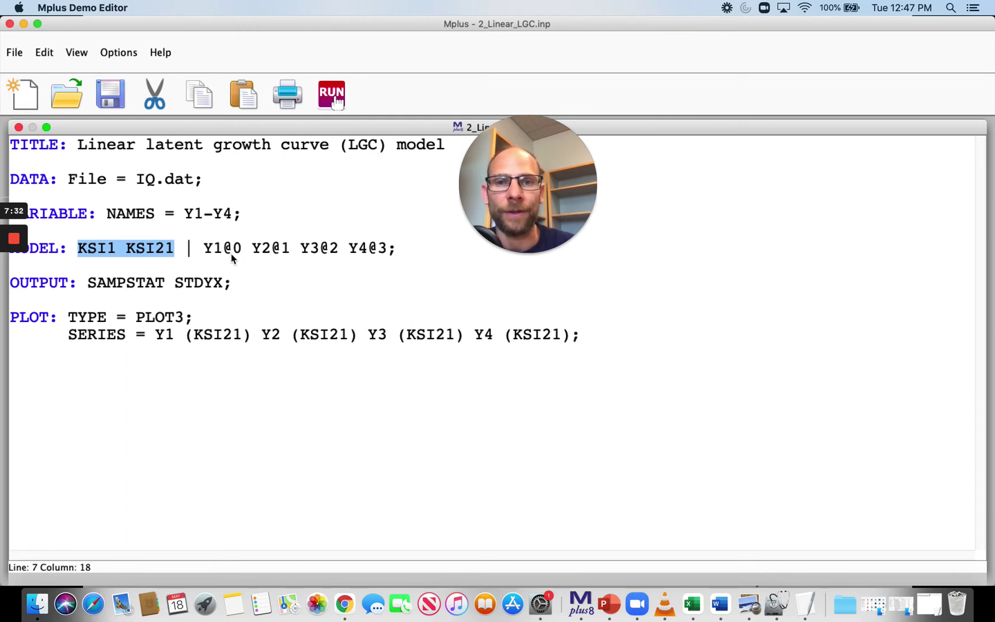
{"action": "left_click", "coordinate": [290, 252]}
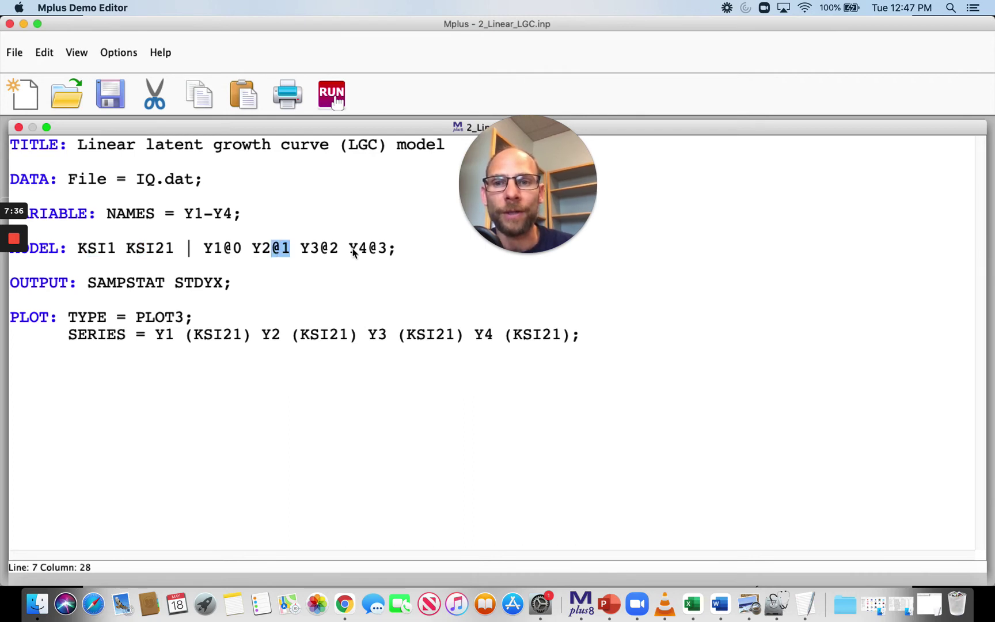
{"action": "left_click_drag", "start_coordinate": [340, 249], "coordinate": [323, 247]}
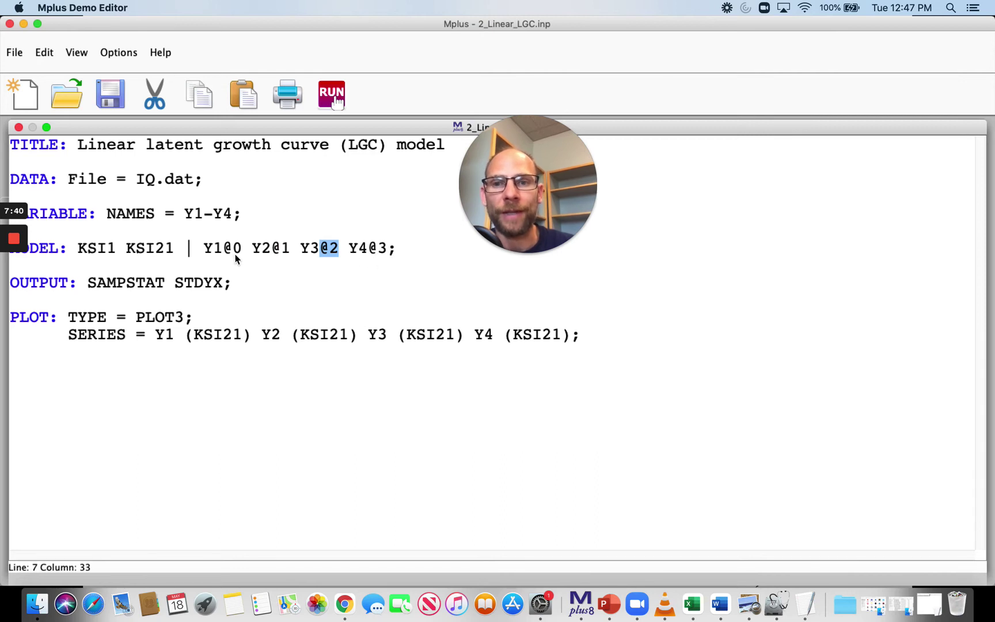
{"action": "left_click_drag", "start_coordinate": [224, 249], "coordinate": [322, 248]}
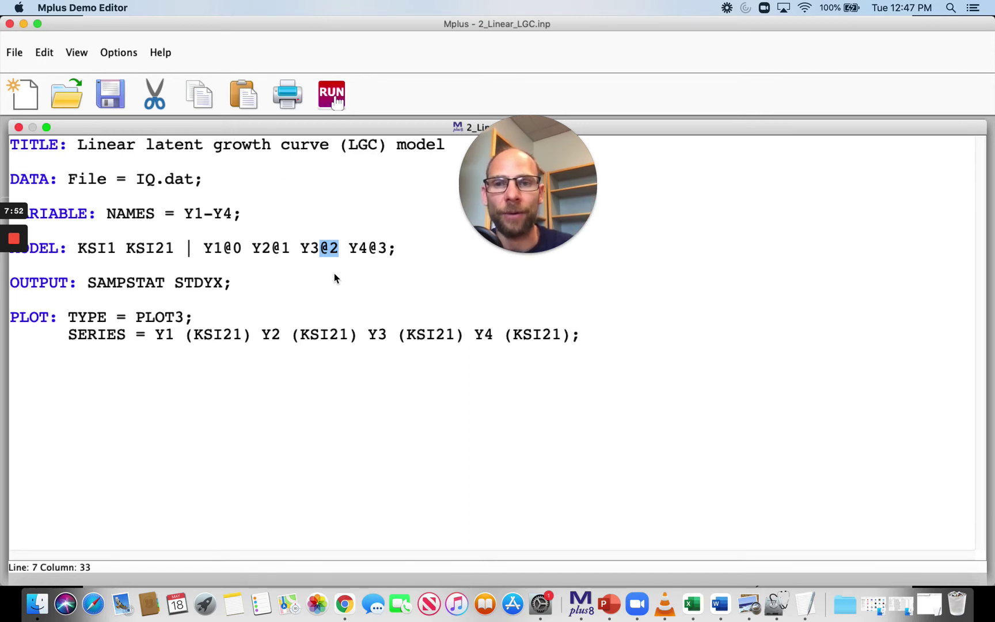
{"action": "left_click_drag", "start_coordinate": [388, 249], "coordinate": [374, 252]}
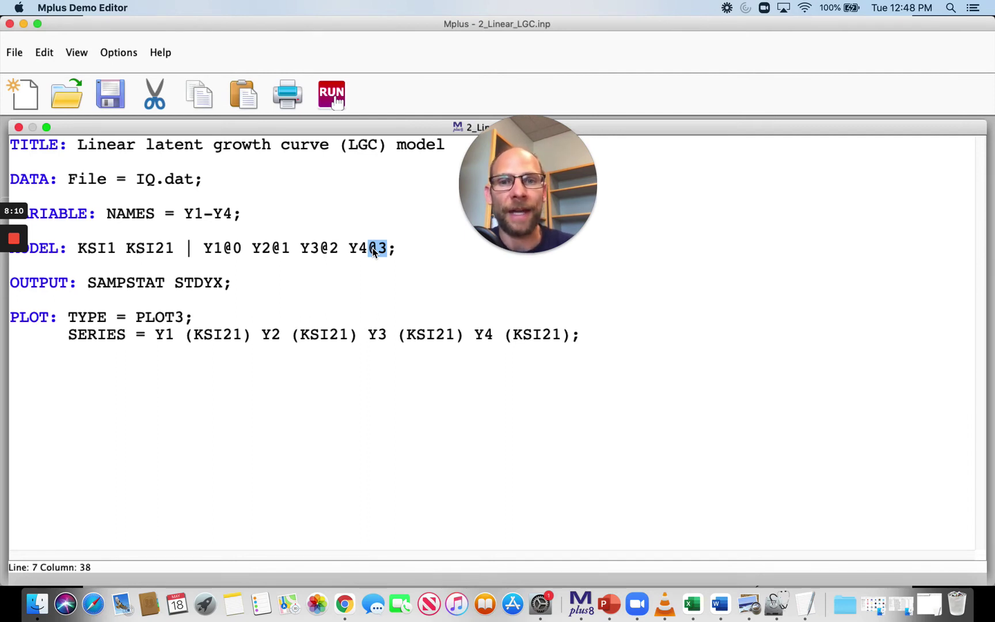
{"action": "left_click", "coordinate": [187, 255]}
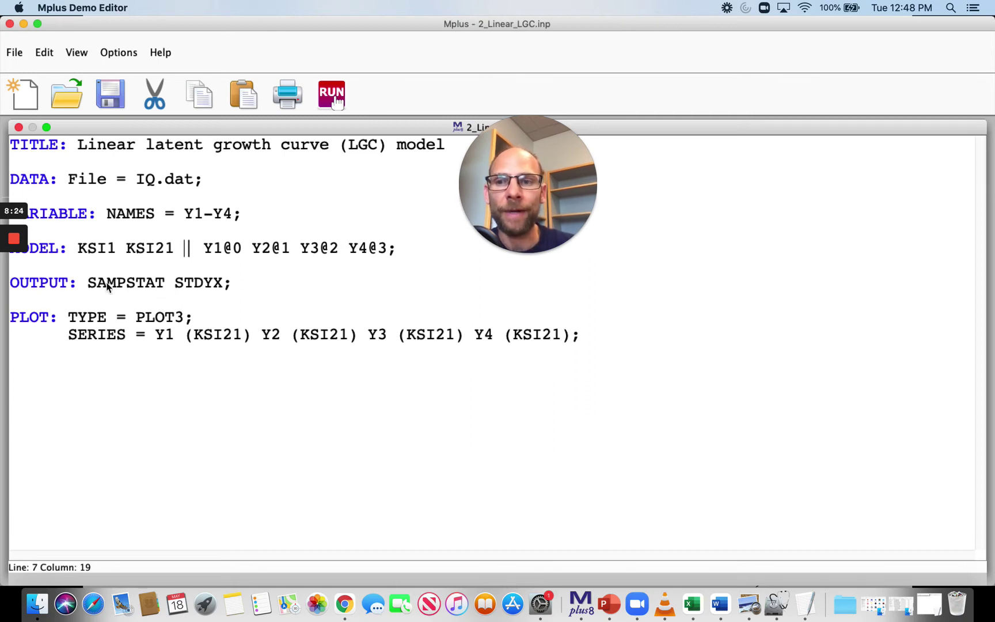
{"action": "left_click_drag", "start_coordinate": [88, 283], "coordinate": [222, 286]}
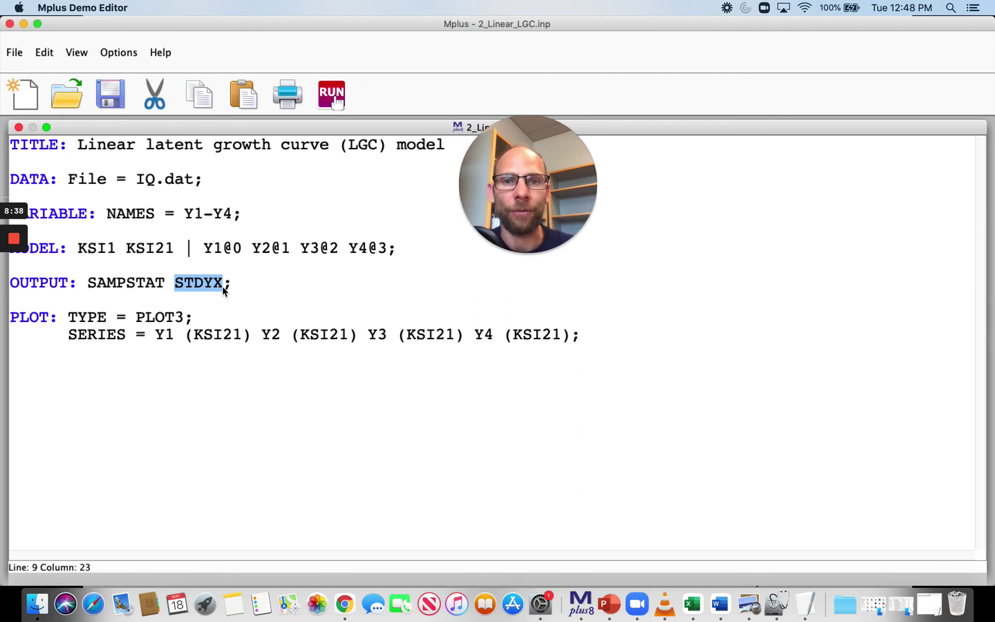
{"action": "mouse_move", "coordinate": [30, 333]}
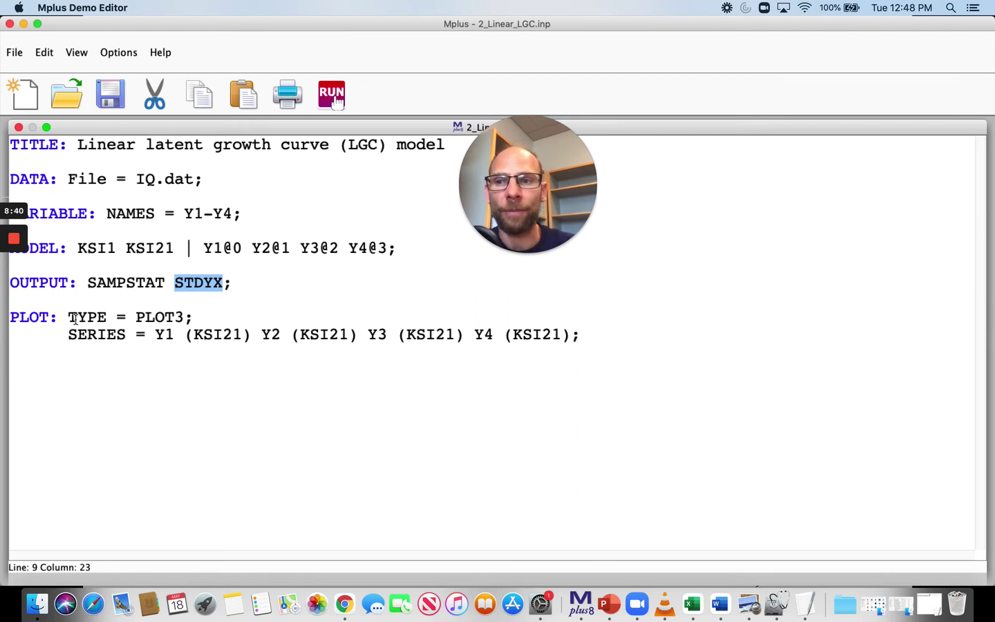
{"action": "left_click_drag", "start_coordinate": [585, 334], "coordinate": [17, 312]}
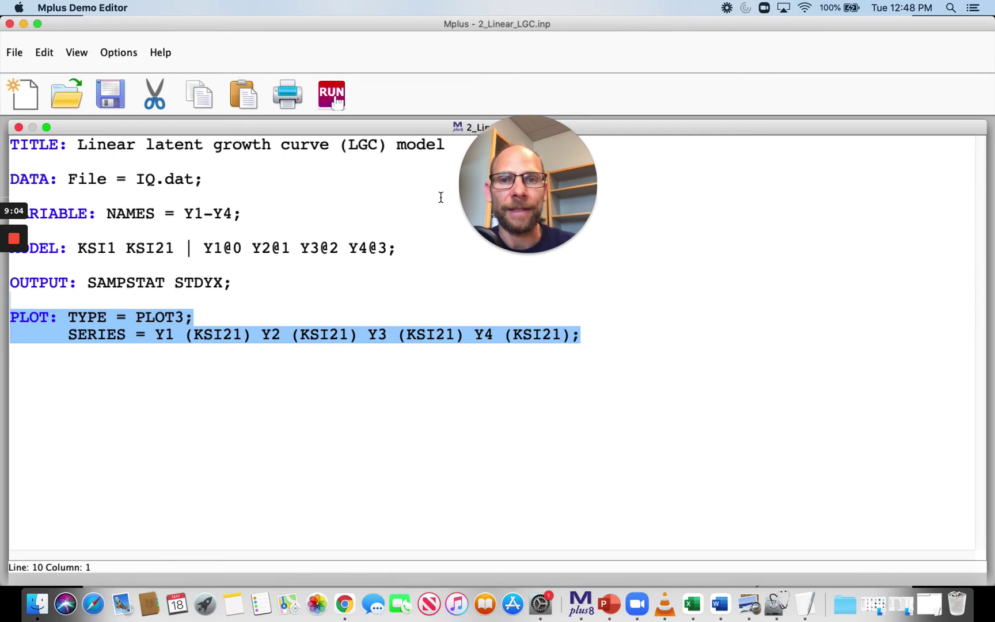
- Run the linear latent growth curve model and examine the chi-square, RMSEA, CFI/TLI and SRMR fit statistics in its output
{"action": "left_click_drag", "start_coordinate": [535, 139], "coordinate": [513, 162]}
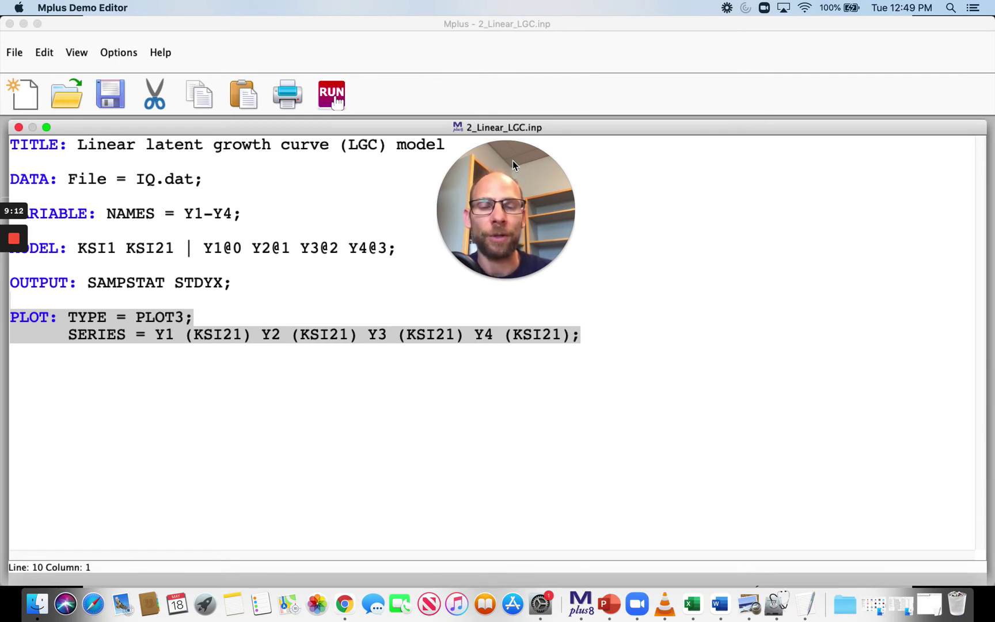
{"action": "left_click", "coordinate": [337, 94]}
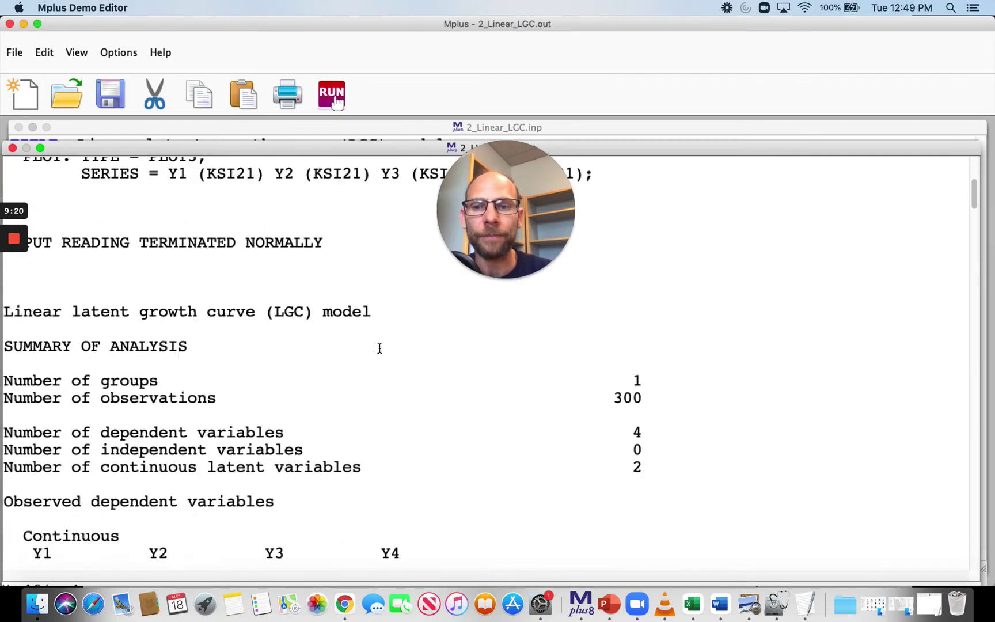
{"action": "scroll", "coordinate": [380, 348], "scroll_direction": "down", "scroll_amount": 5}
{"action": "scroll", "coordinate": [380, 348], "scroll_direction": "up", "scroll_amount": 3}
{"action": "scroll", "coordinate": [380, 348], "scroll_direction": "down", "scroll_amount": 2}
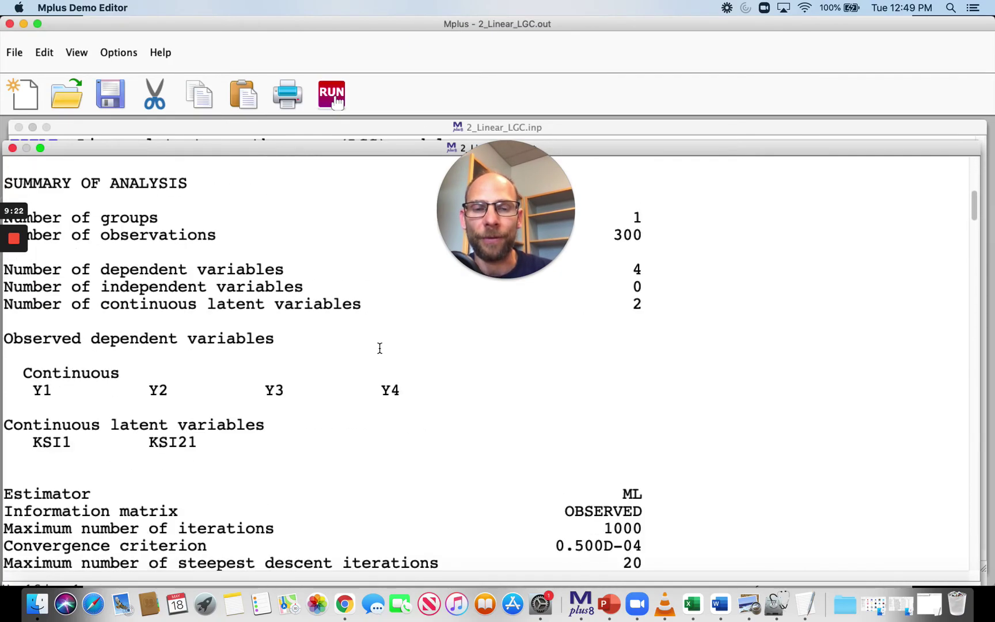
{"action": "scroll", "coordinate": [379, 347], "scroll_direction": "down", "scroll_amount": 20}
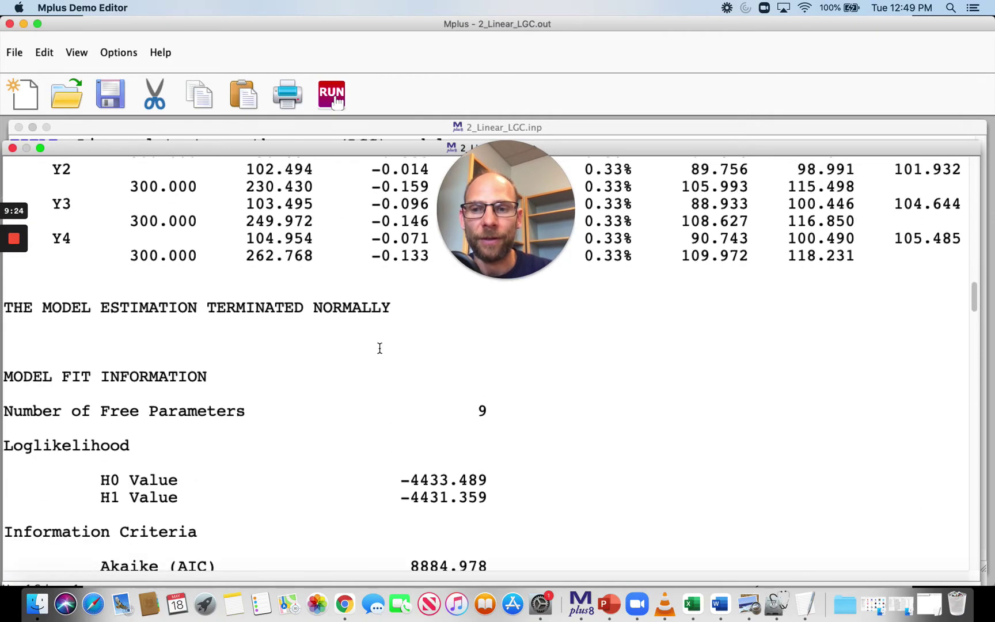
{"action": "scroll", "coordinate": [379, 348], "scroll_direction": "down", "scroll_amount": 10}
{"action": "scroll", "coordinate": [379, 348], "scroll_direction": "down", "scroll_amount": 2}
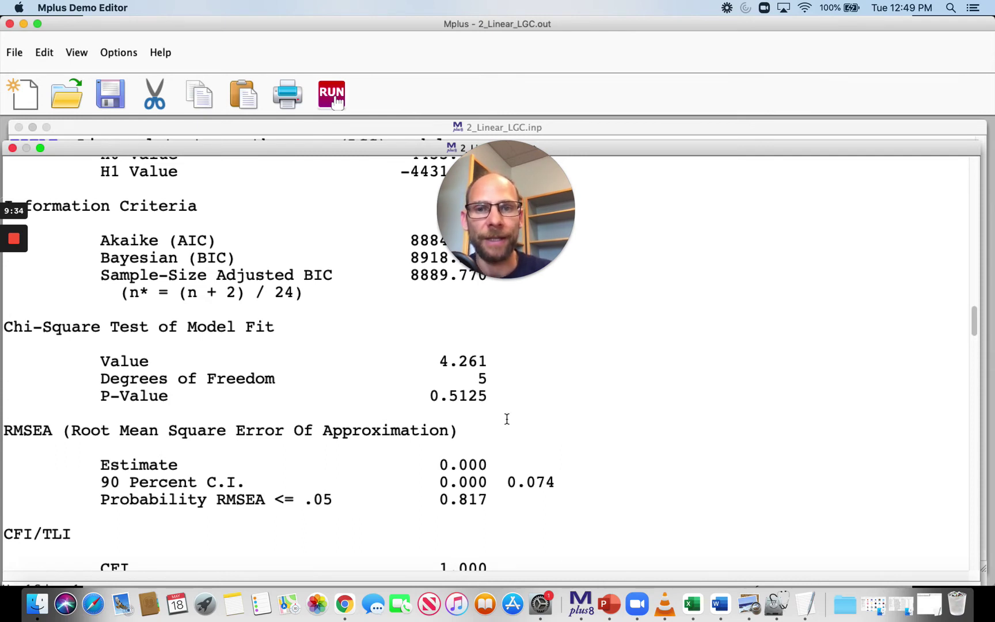
{"action": "left_click_drag", "start_coordinate": [553, 207], "coordinate": [614, 338]}
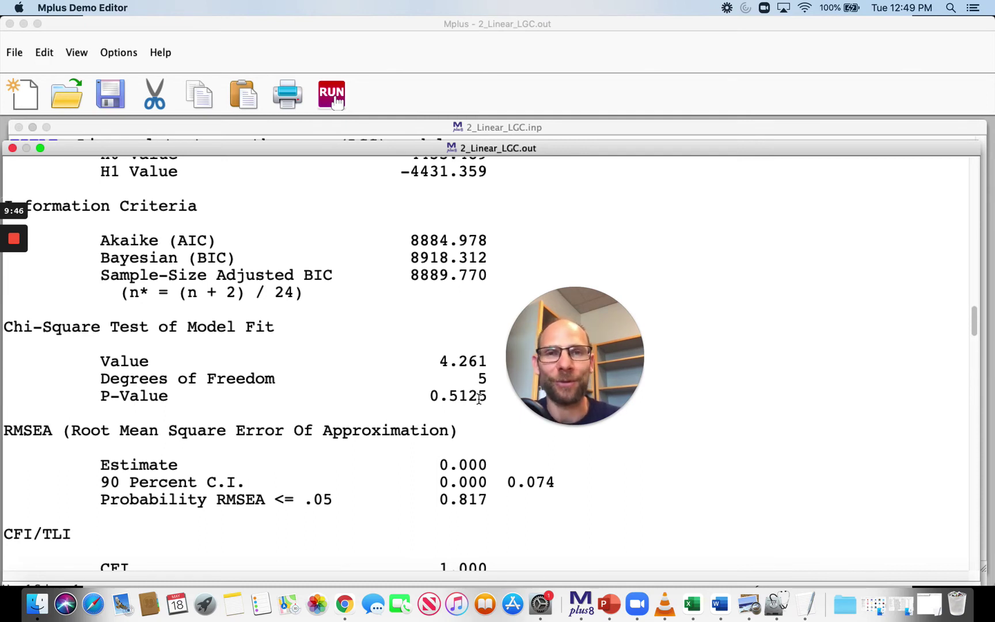
{"action": "scroll", "coordinate": [417, 374], "scroll_direction": "down", "scroll_amount": 7}
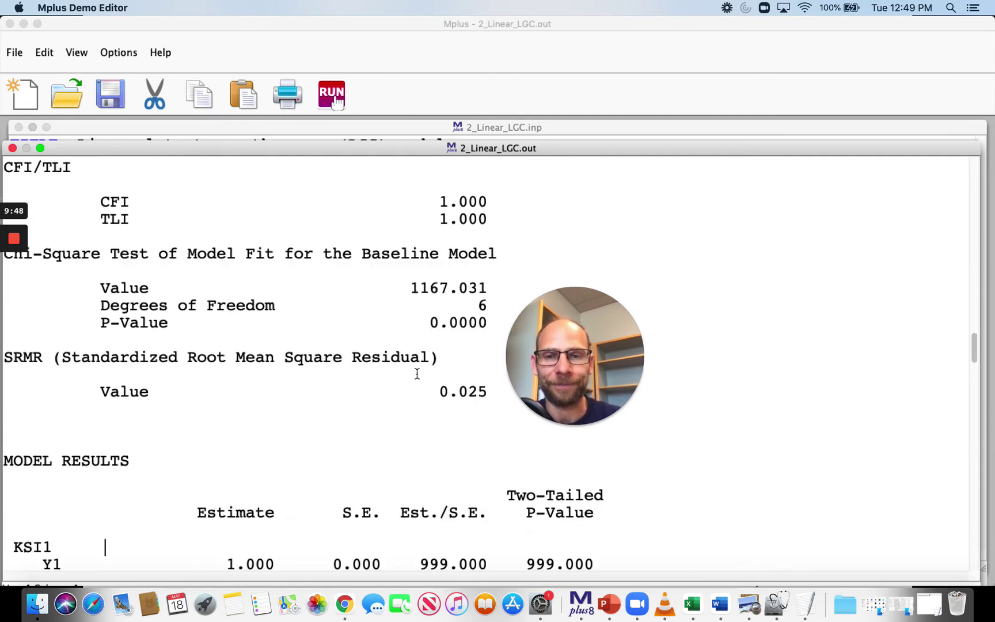
- Examine the unstandardized factor loadings, the covariance between KSI21 and KSI1, and both growth factor means with the slope's p-value
{"action": "scroll", "coordinate": [417, 375], "scroll_direction": "down", "scroll_amount": 5}
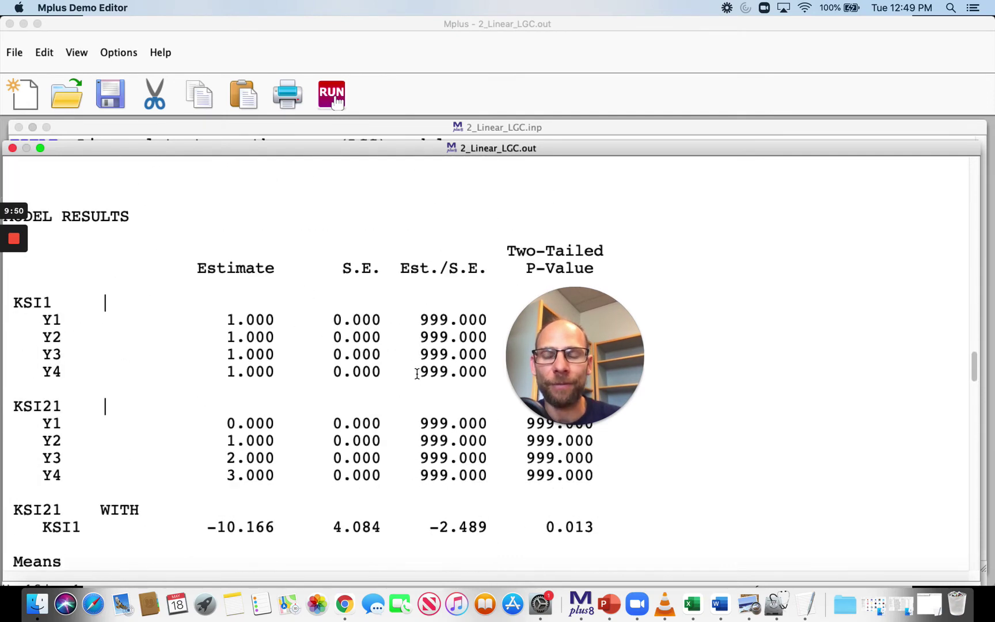
{"action": "scroll", "coordinate": [417, 374], "scroll_direction": "down", "scroll_amount": 1}
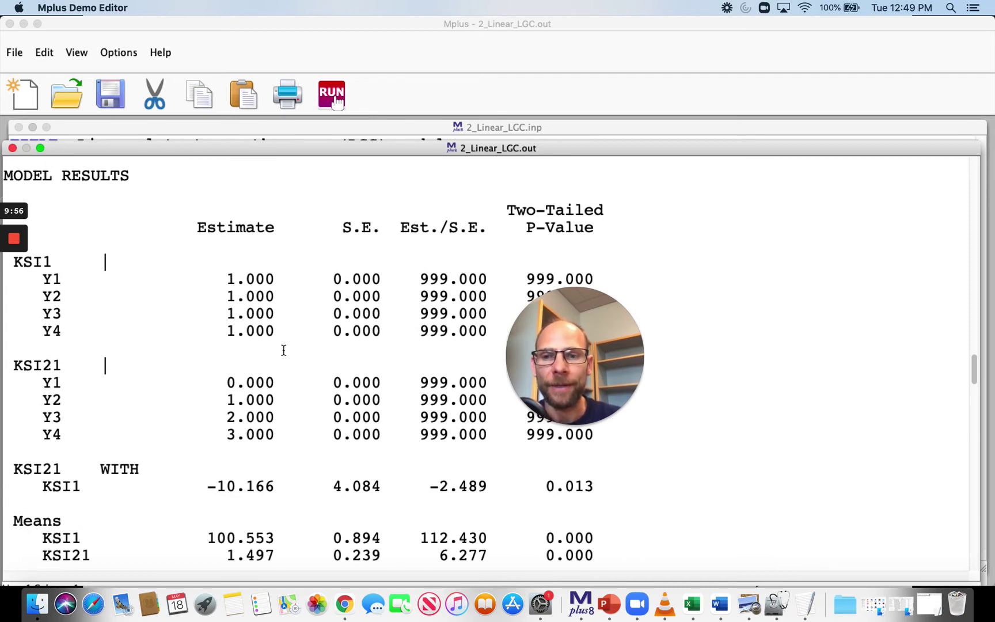
{"action": "scroll", "coordinate": [281, 367], "scroll_direction": "down", "scroll_amount": 3}
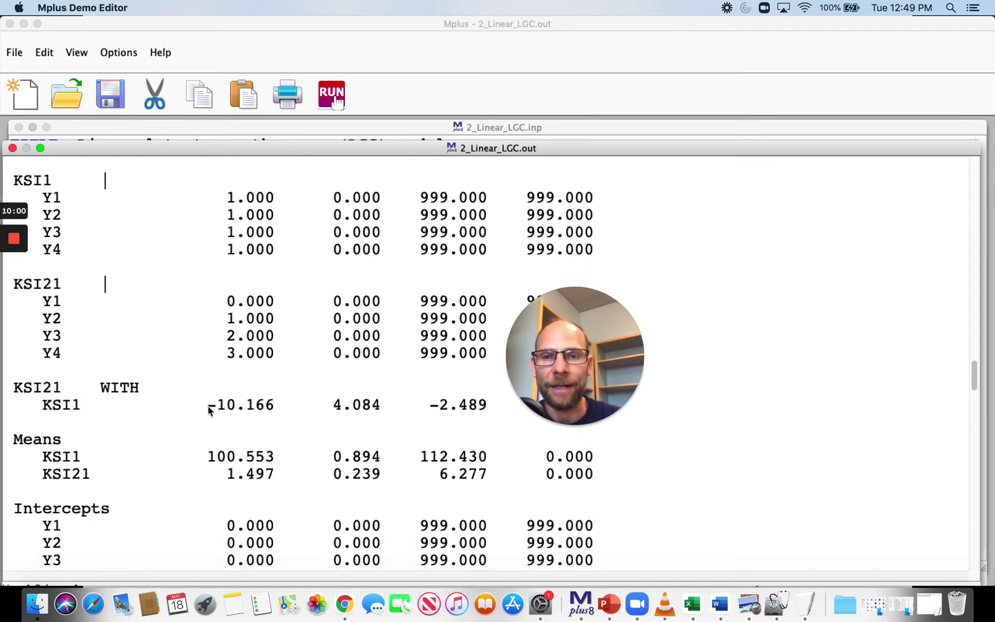
{"action": "left_click_drag", "start_coordinate": [210, 406], "coordinate": [276, 411]}
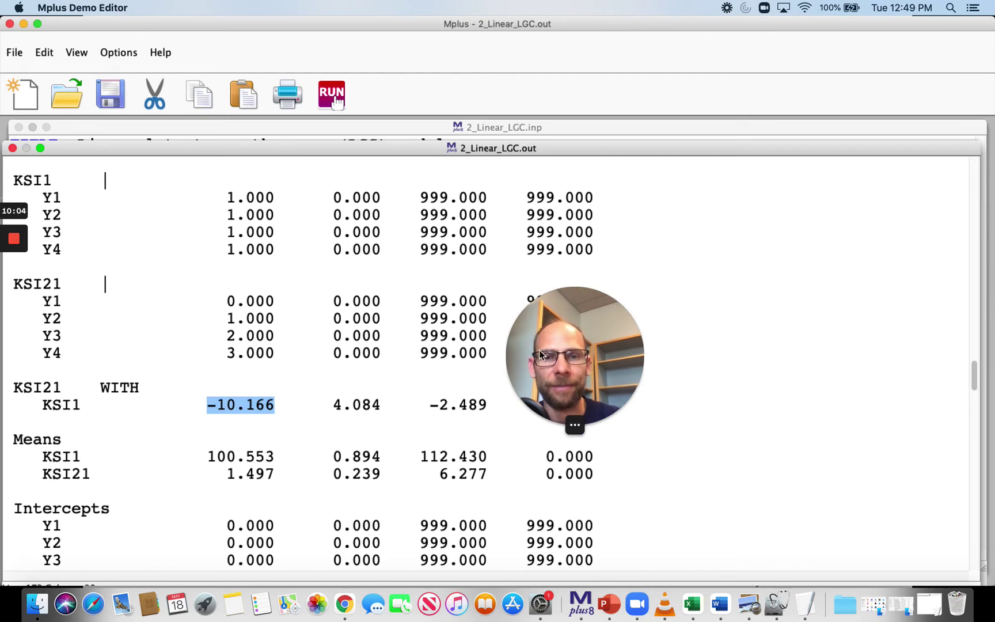
{"action": "left_click_drag", "start_coordinate": [570, 351], "coordinate": [570, 288]}
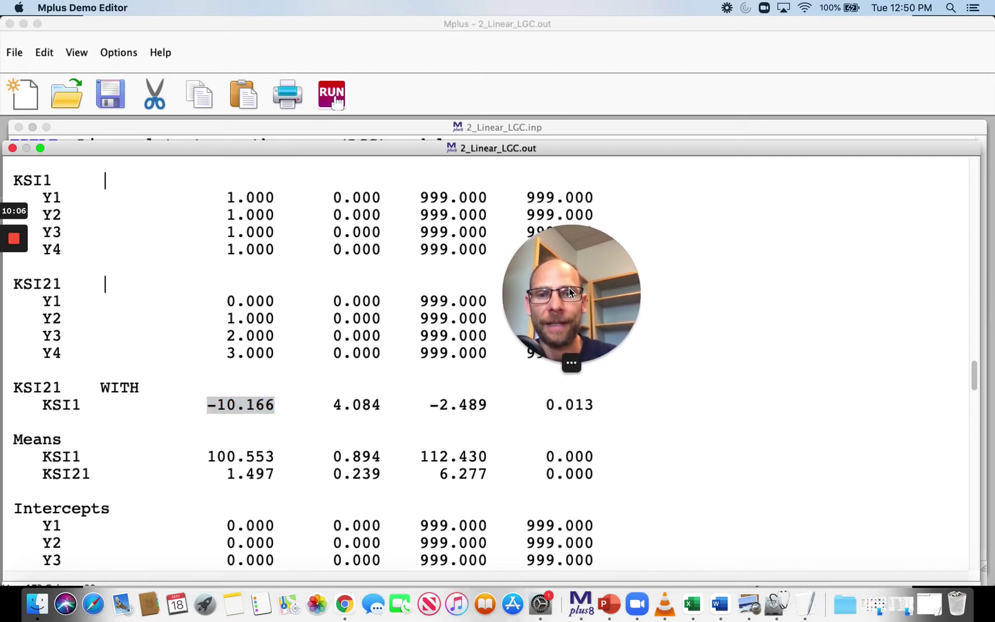
{"action": "left_click_drag", "start_coordinate": [542, 404], "coordinate": [596, 406]}
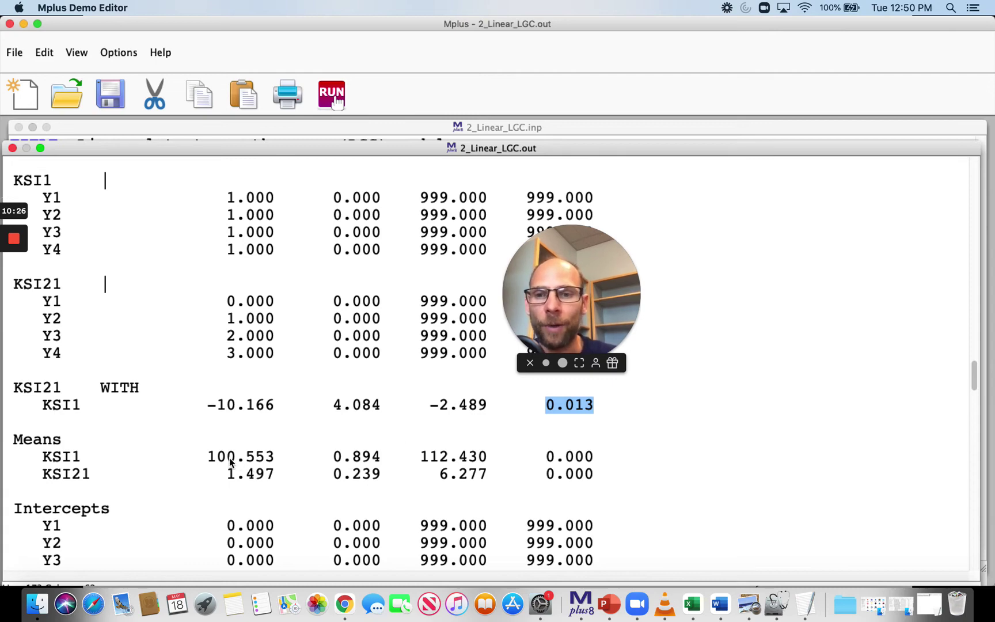
{"action": "left_click_drag", "start_coordinate": [209, 458], "coordinate": [275, 467]}
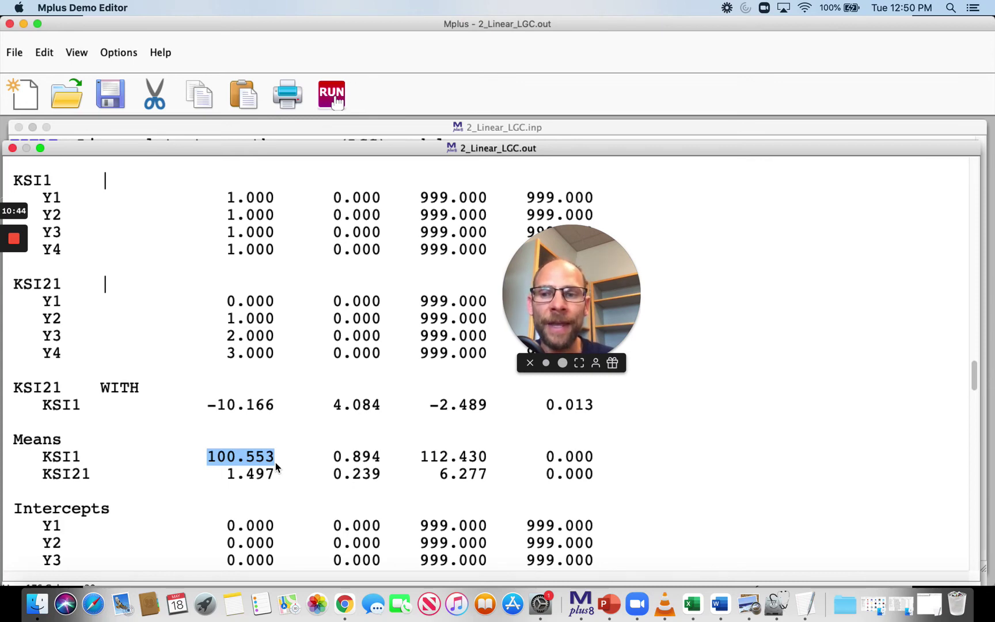
{"action": "left_click_drag", "start_coordinate": [226, 476], "coordinate": [279, 477]}
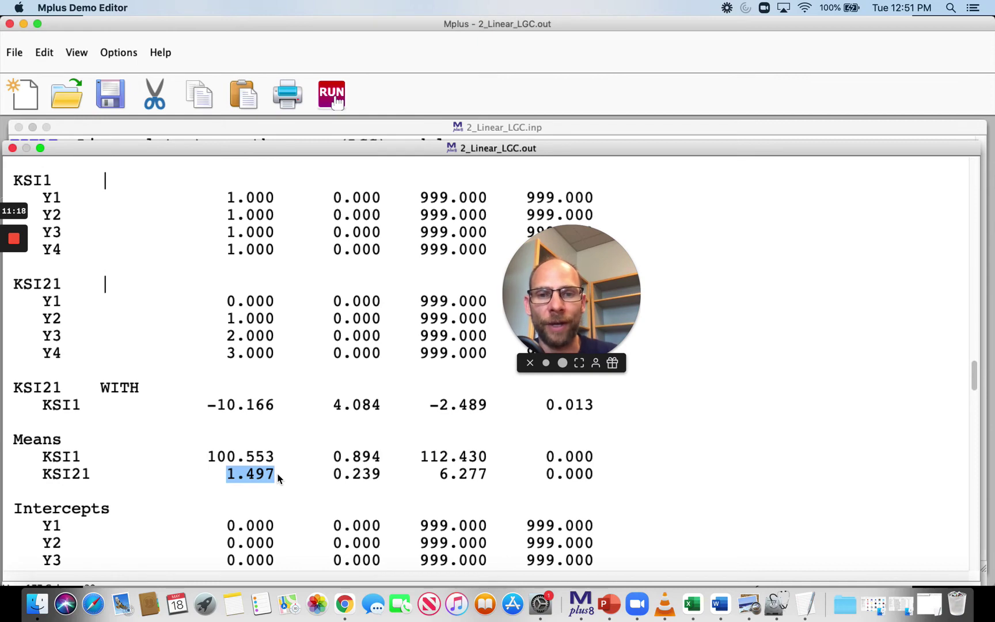
{"action": "left_click_drag", "start_coordinate": [606, 476], "coordinate": [544, 475]}
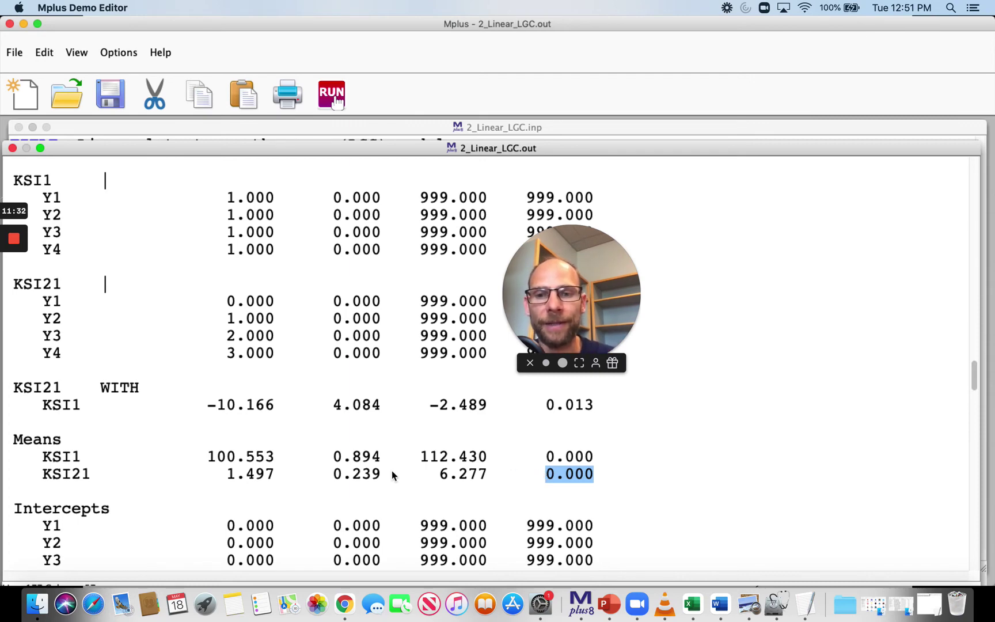
- Examine the KSI1 and KSI21 variances, compare the slope variance with its mean, and check the residual variances of Y1 to Y4
{"action": "scroll", "coordinate": [380, 471], "scroll_direction": "down", "scroll_amount": 5}
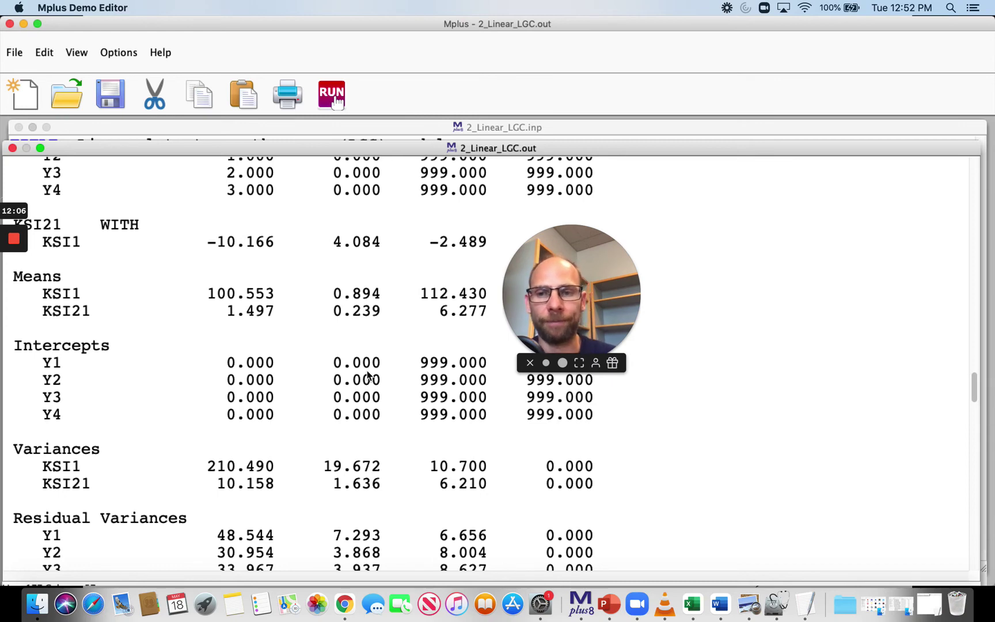
{"action": "scroll", "coordinate": [173, 471], "scroll_direction": "down", "scroll_amount": 3}
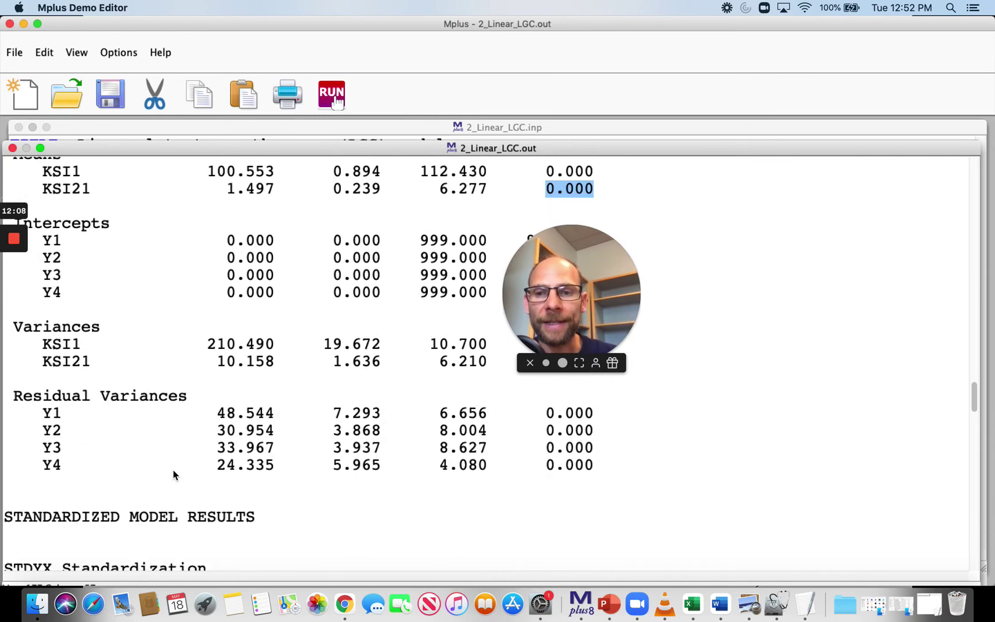
{"action": "left_click_drag", "start_coordinate": [207, 345], "coordinate": [275, 367]}
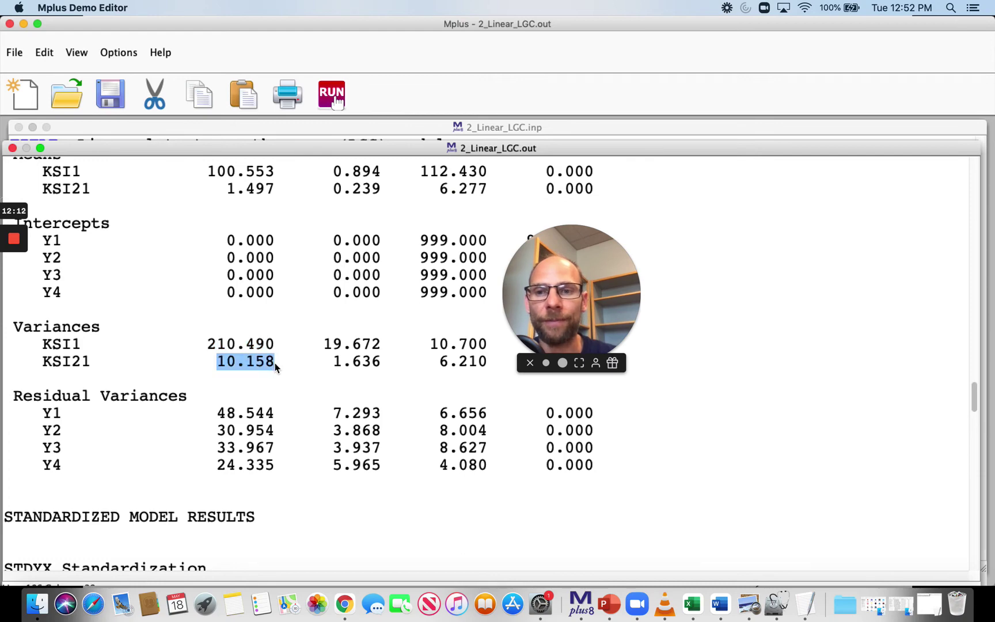
{"action": "left_click_drag", "start_coordinate": [207, 345], "coordinate": [276, 344]}
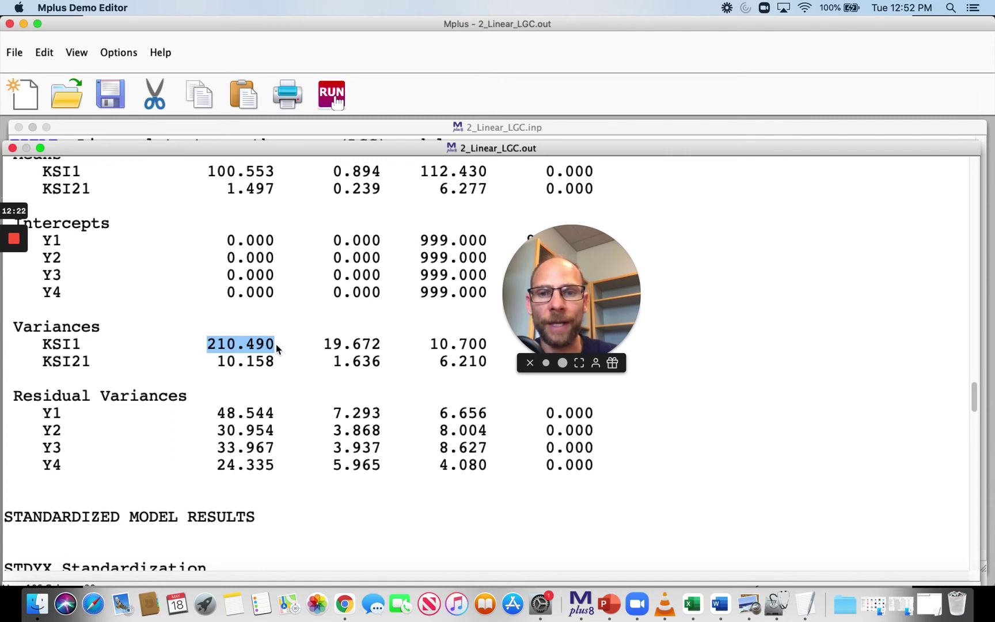
{"action": "left_click_drag", "start_coordinate": [211, 360], "coordinate": [272, 361]}
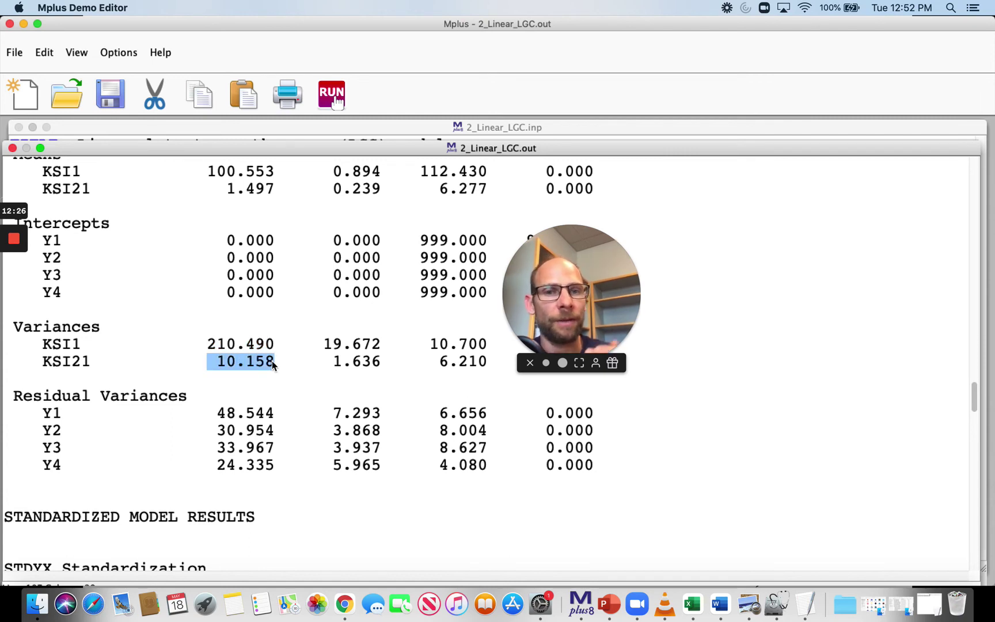
{"action": "left_click_drag", "start_coordinate": [227, 189], "coordinate": [275, 194]}
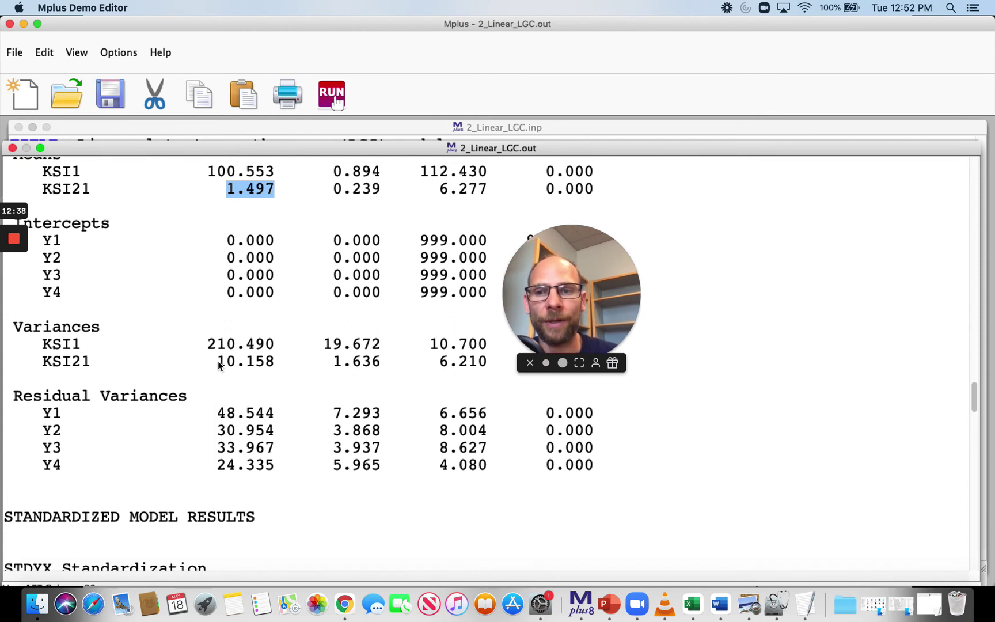
{"action": "left_click_drag", "start_coordinate": [218, 364], "coordinate": [287, 369]}
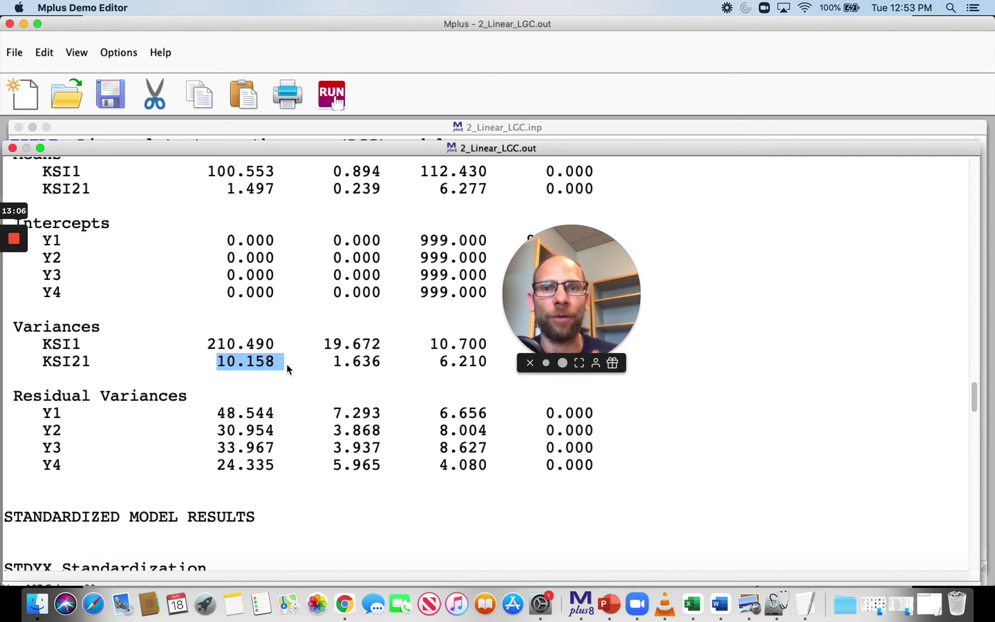
{"action": "left_click_drag", "start_coordinate": [217, 412], "coordinate": [285, 462]}
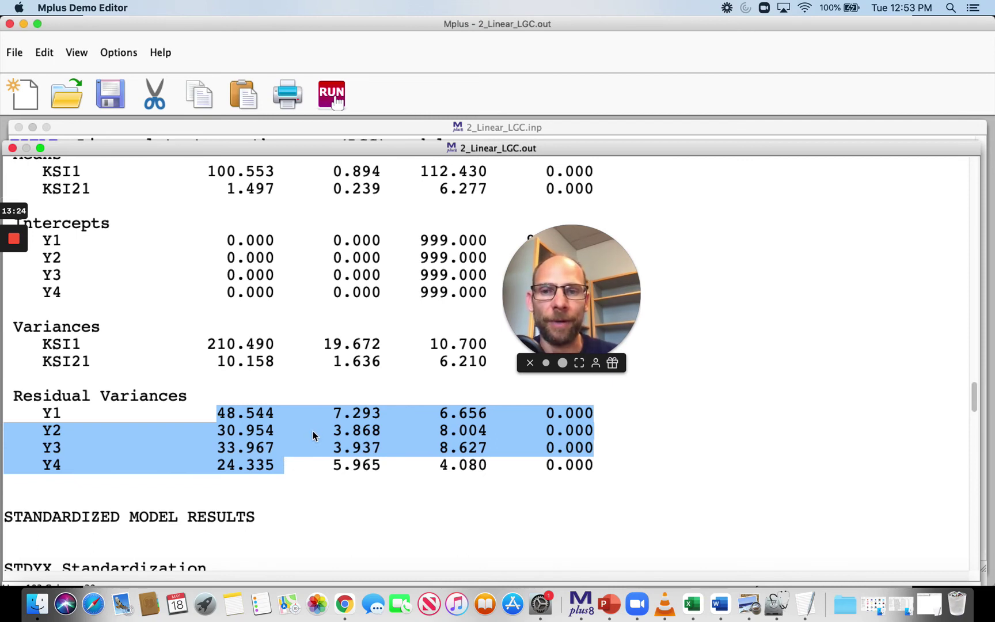
{"action": "scroll", "coordinate": [331, 432], "scroll_direction": "down", "scroll_amount": 2}
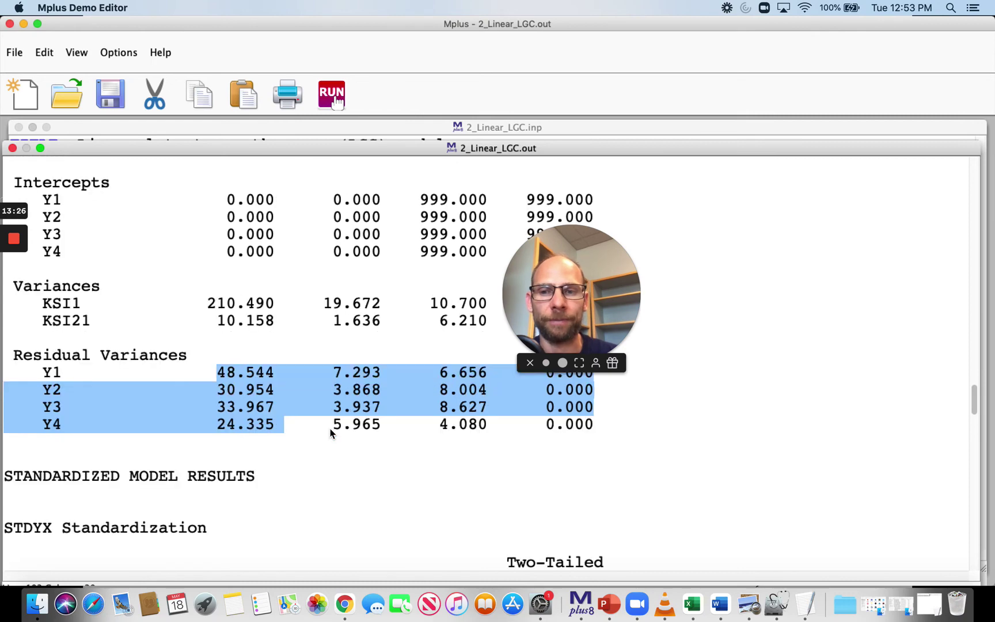
- Examine the STDYX standardized loadings of Y1 to Y4 on KSI1 and compare them with the Y2 to Y4 loadings on KSI21
{"action": "scroll", "coordinate": [330, 432], "scroll_direction": "down", "scroll_amount": 10}
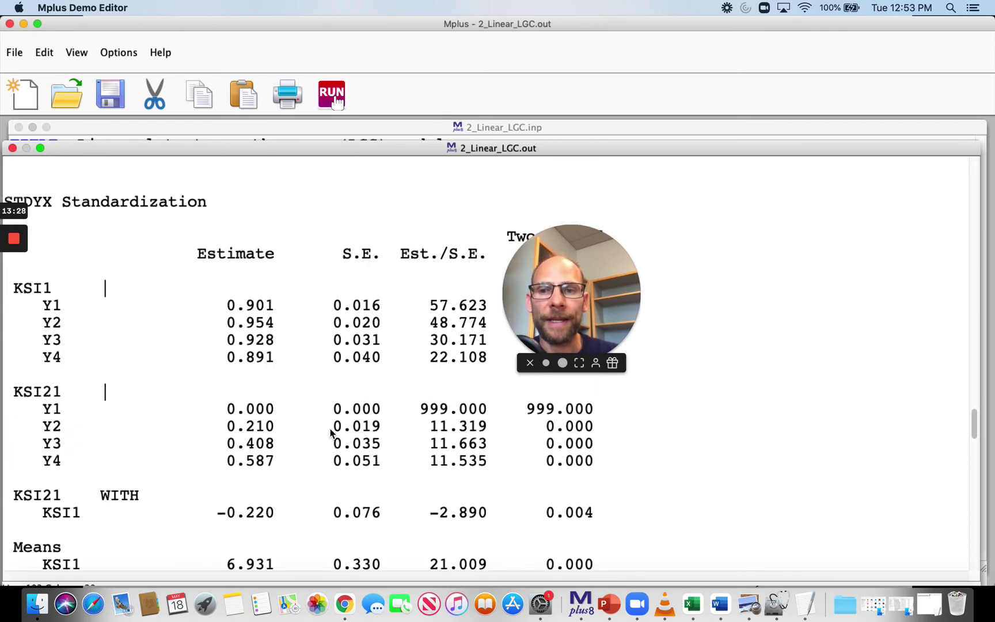
{"action": "scroll", "coordinate": [332, 432], "scroll_direction": "down", "scroll_amount": 2}
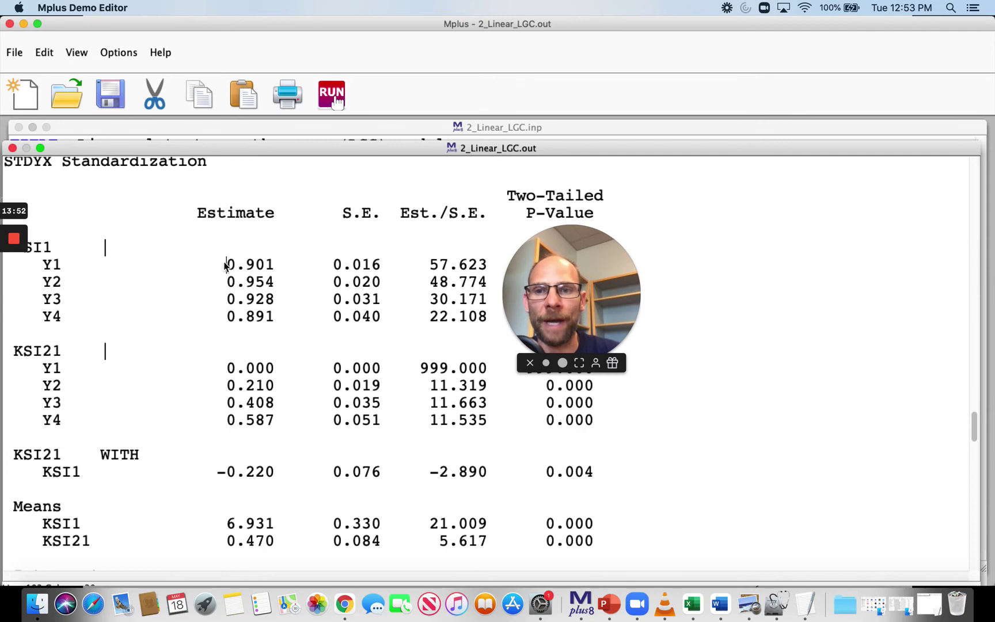
{"action": "left_click_drag", "start_coordinate": [224, 265], "coordinate": [276, 263]}
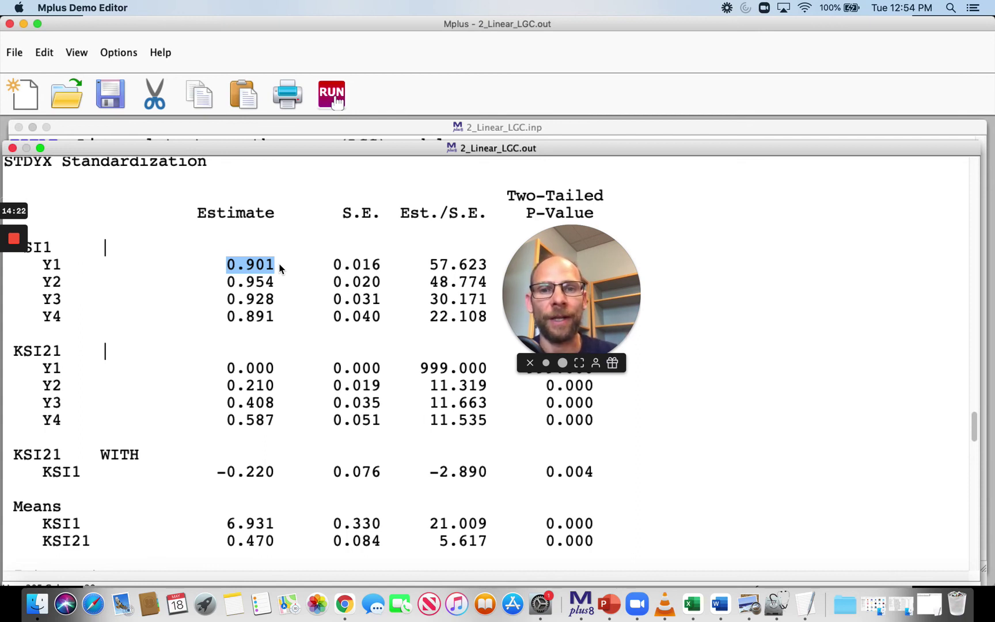
{"action": "left_click_drag", "start_coordinate": [227, 282], "coordinate": [282, 316]}
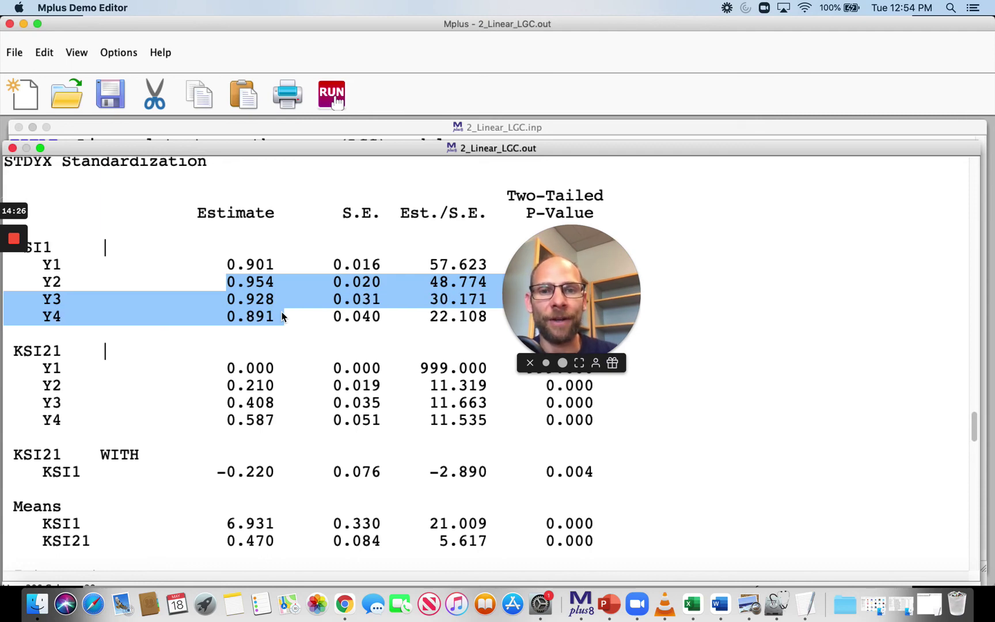
{"action": "left_click_drag", "start_coordinate": [228, 387], "coordinate": [279, 421]}
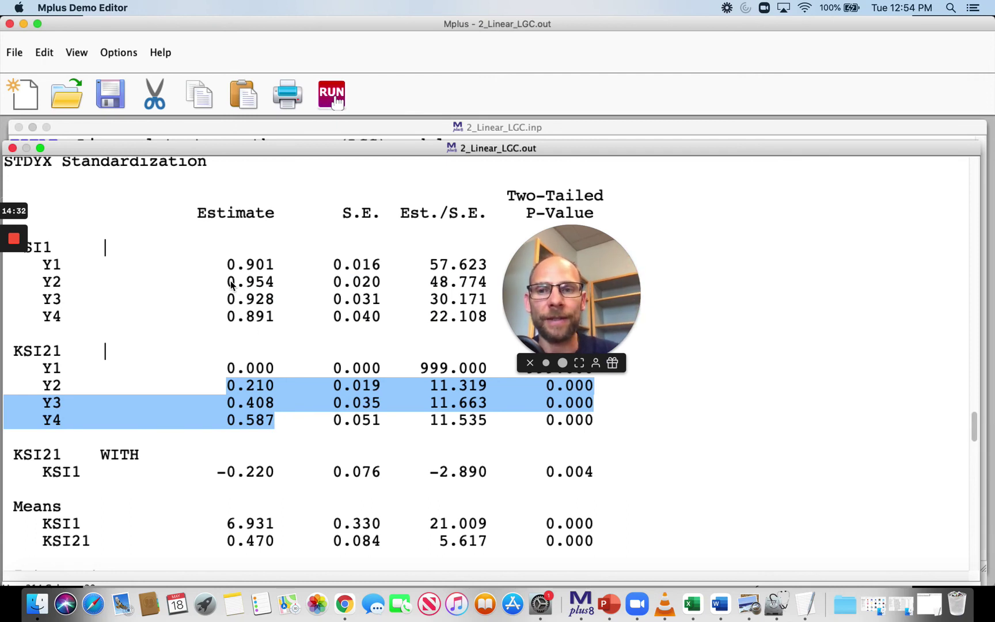
{"action": "left_click_drag", "start_coordinate": [228, 282], "coordinate": [282, 321]}
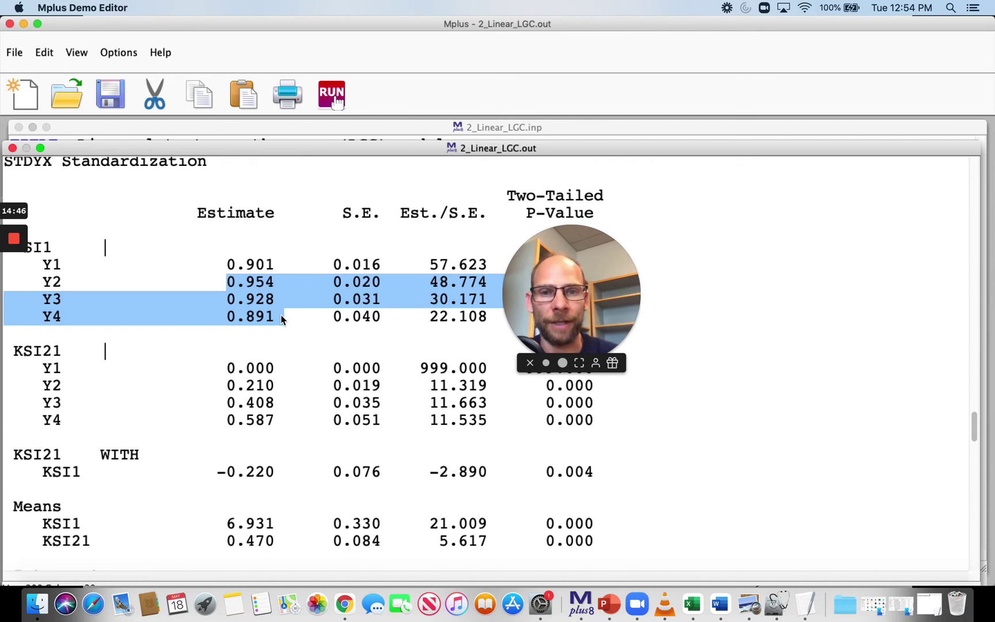
- Examine the standardized correlation between KSI21 and KSI1, and check the R-square estimates of Y1 to Y4
{"action": "left_click_drag", "start_coordinate": [216, 471], "coordinate": [275, 479]}
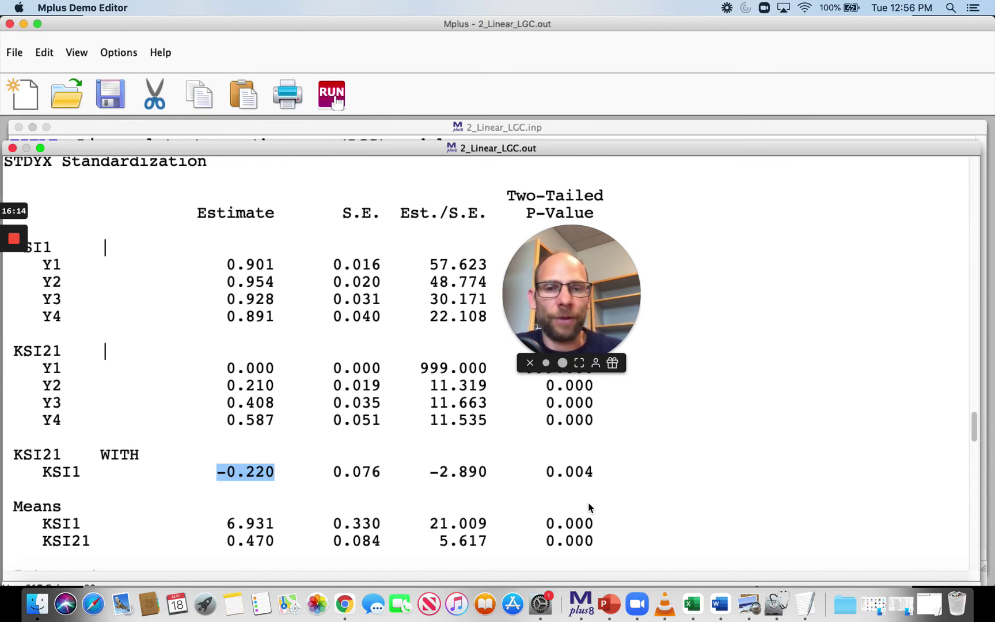
{"action": "scroll", "coordinate": [465, 485], "scroll_direction": "down", "scroll_amount": 10}
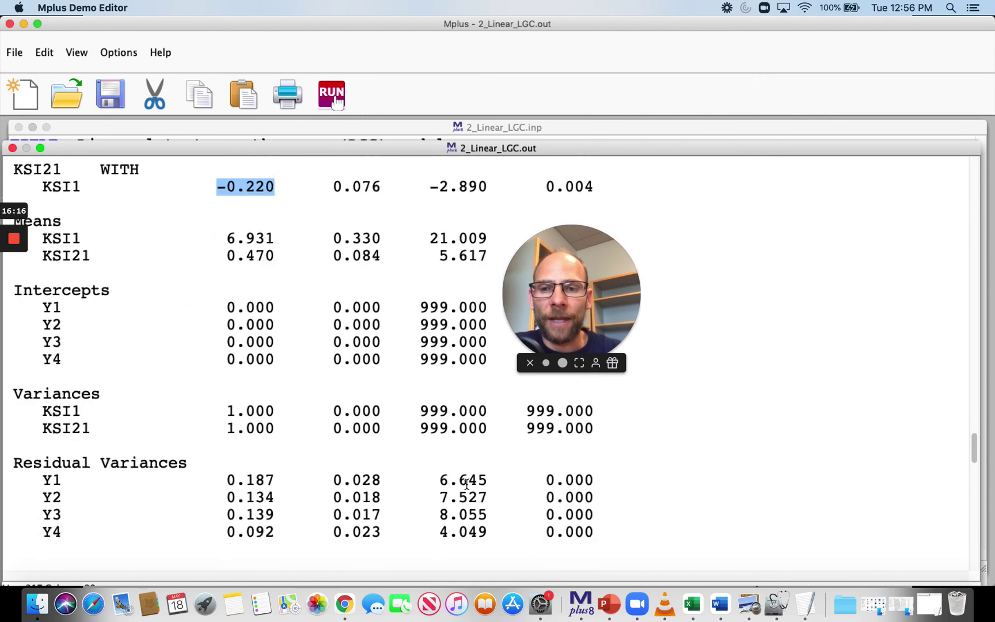
{"action": "scroll", "coordinate": [466, 485], "scroll_direction": "down", "scroll_amount": 7}
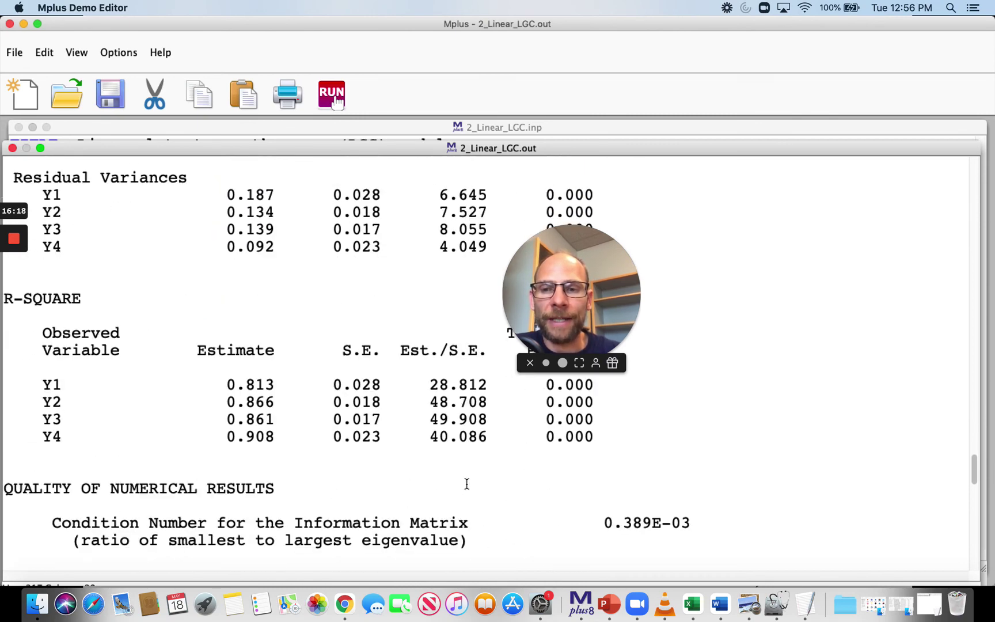